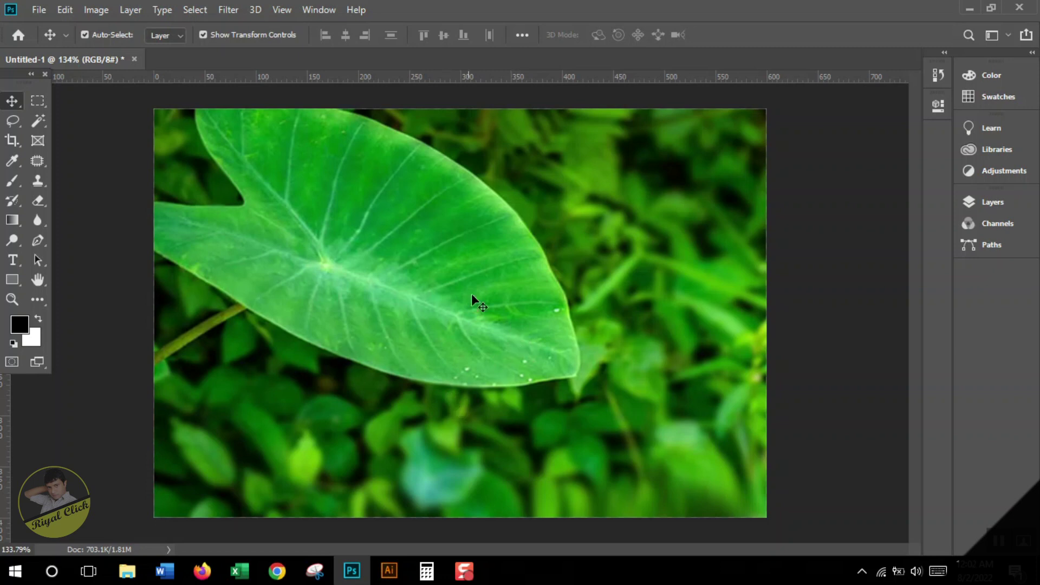
Add a new layer and draw a circular selection about 45 px across near the middle of the large leaf.
click(997, 204)
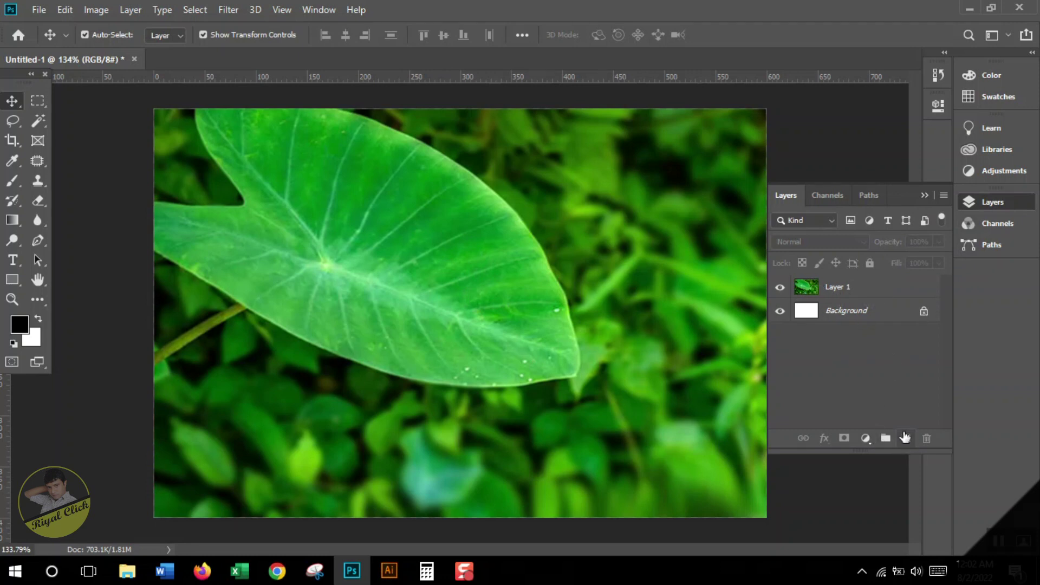
click(905, 438)
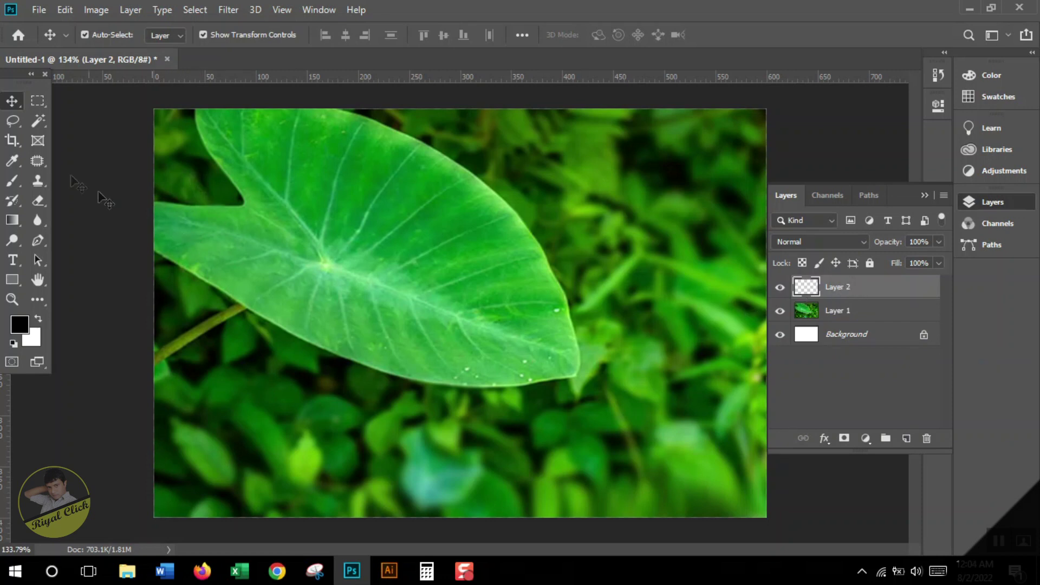
click(37, 100)
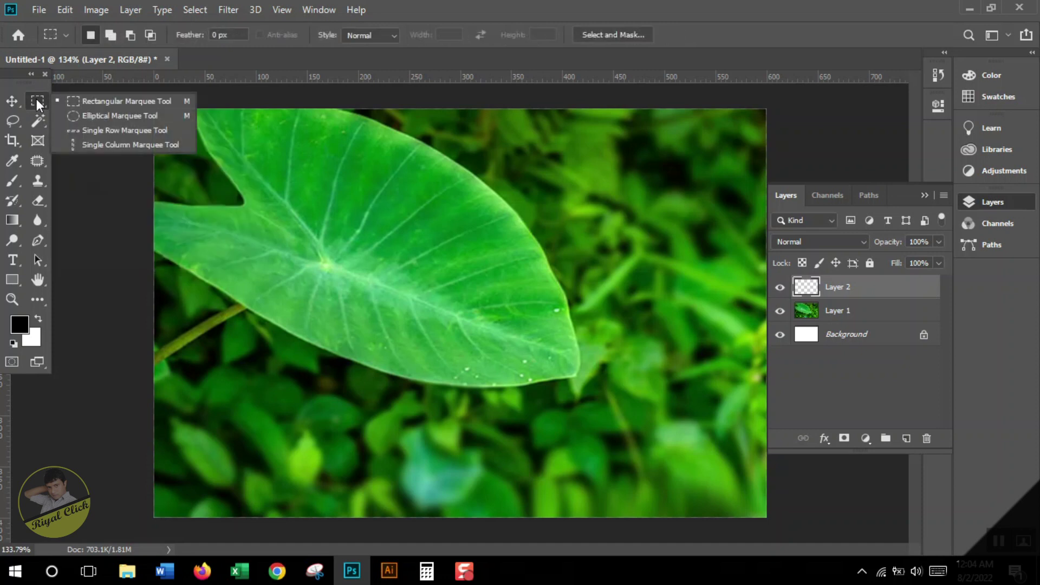
click(115, 114)
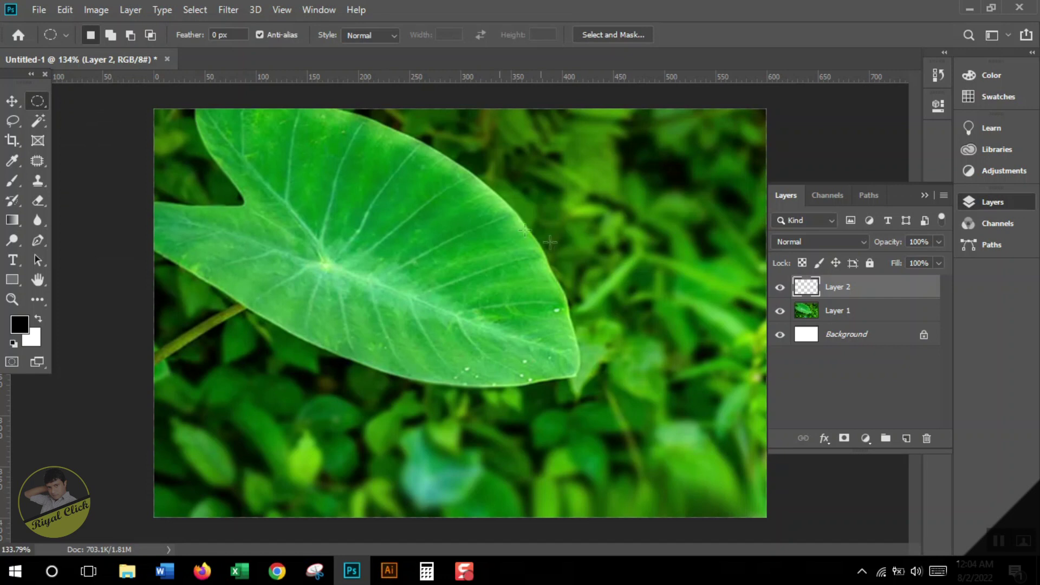
drag(360, 236, 405, 279)
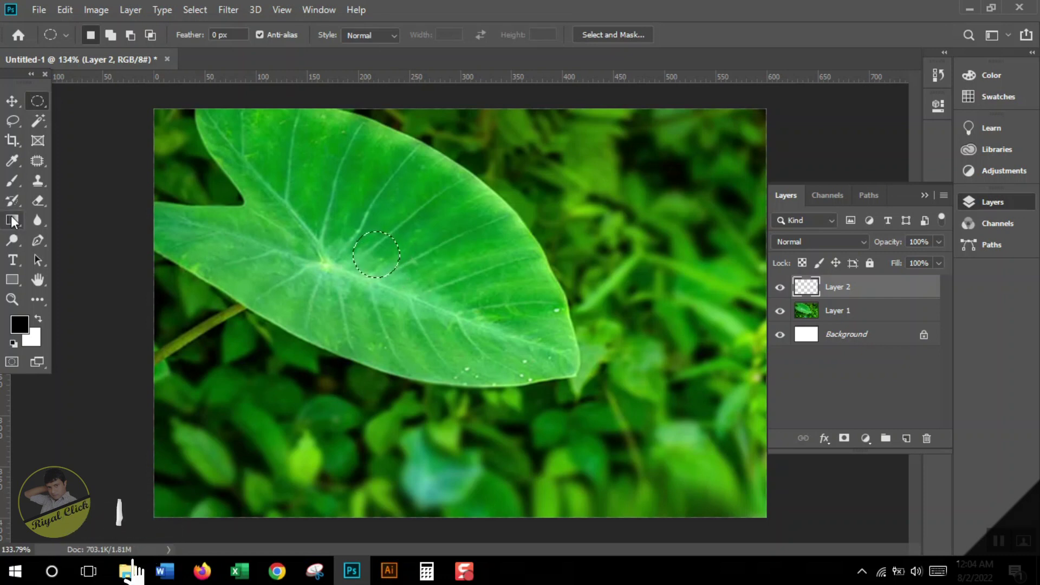
Fill the circular selection with a black-to-white linear gradient and set the layer's blend mode to Overlay.
drag(18, 219, 70, 222)
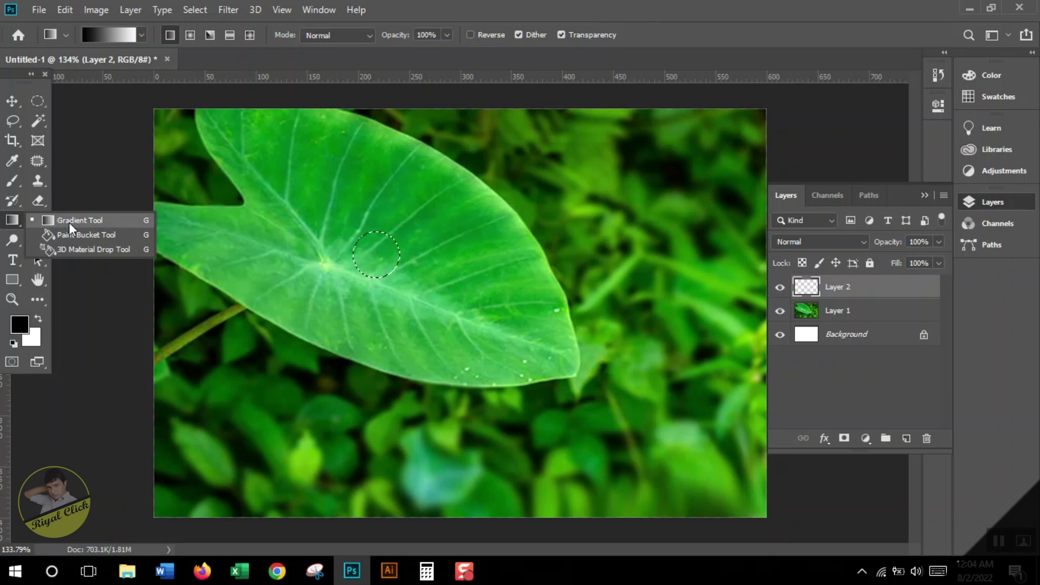
click(69, 222)
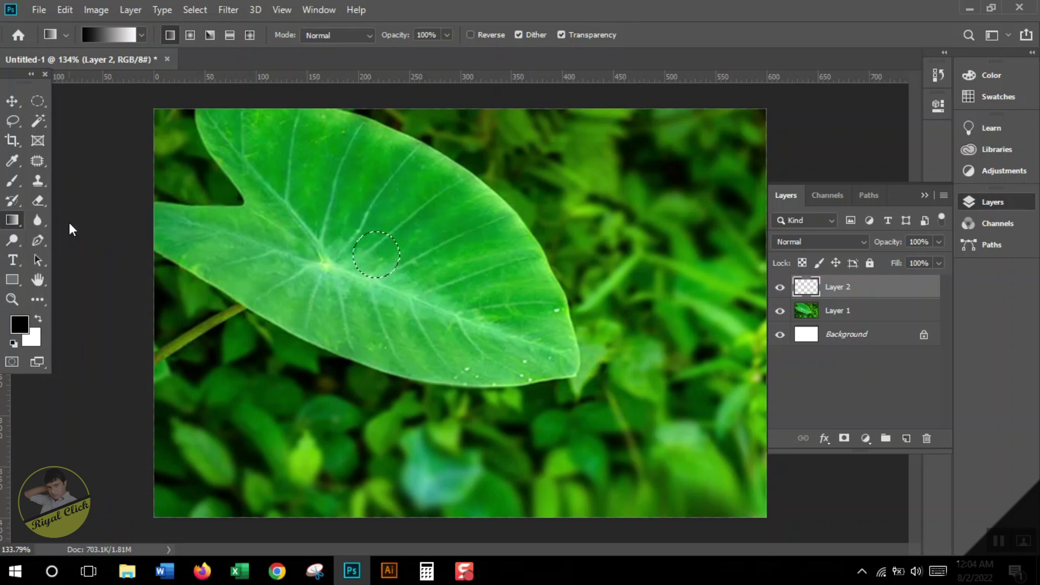
click(142, 38)
double_click(82, 62)
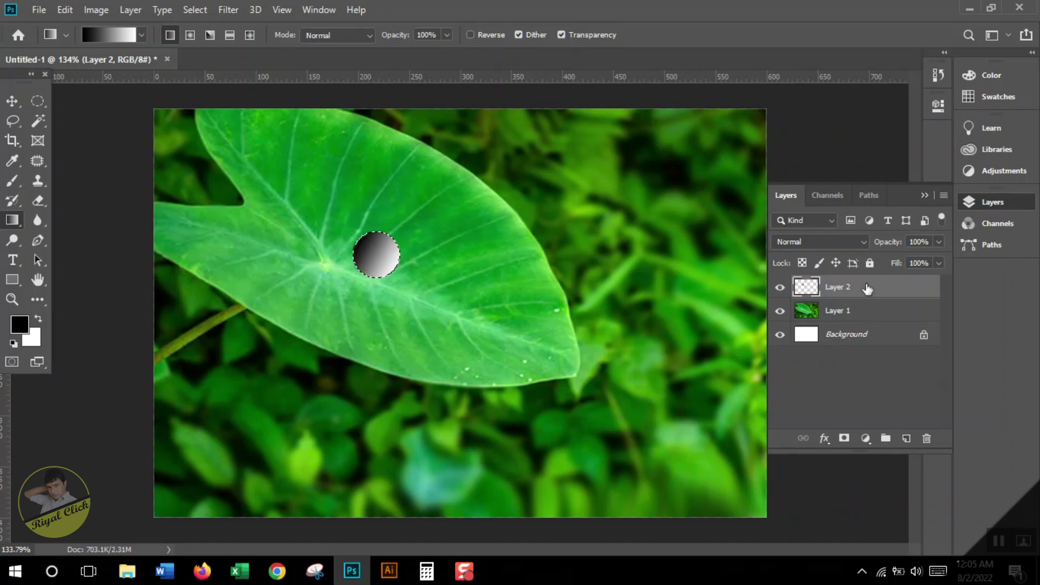
click(866, 242)
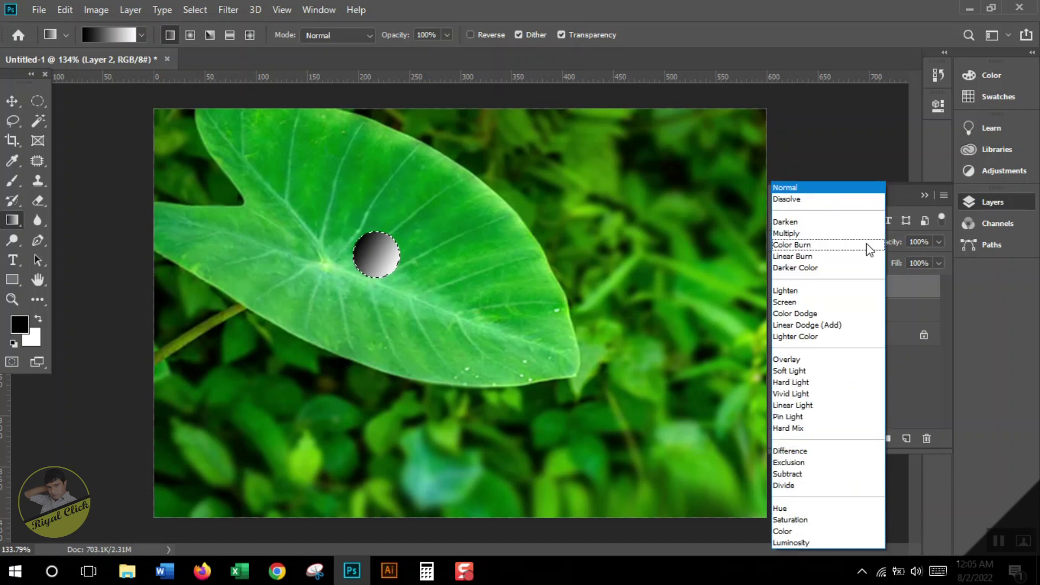
click(795, 360)
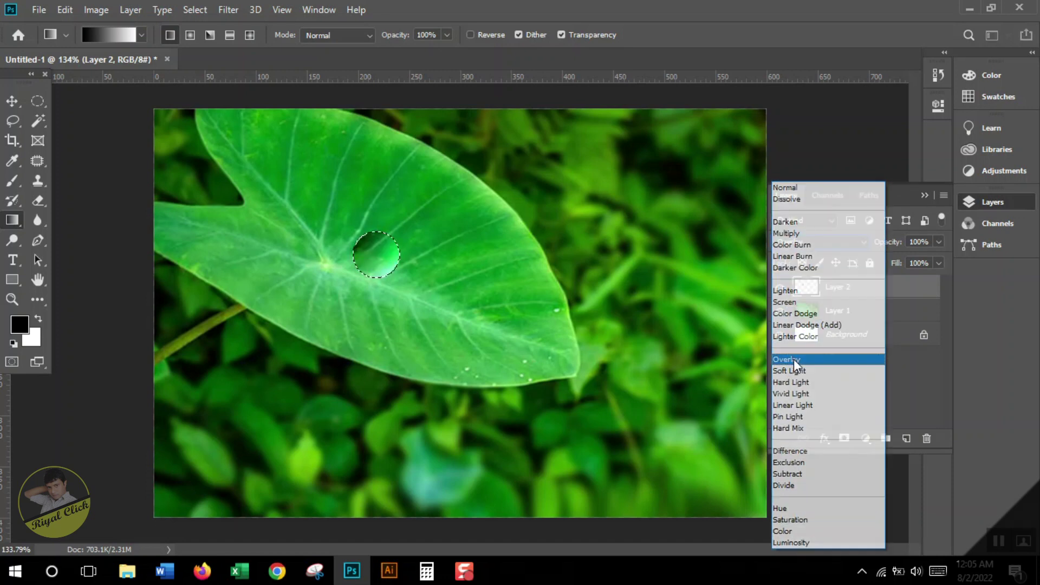
Add an Inner Shadow effect to the droplet layer with its blend mode set to Linear Burn.
click(824, 438)
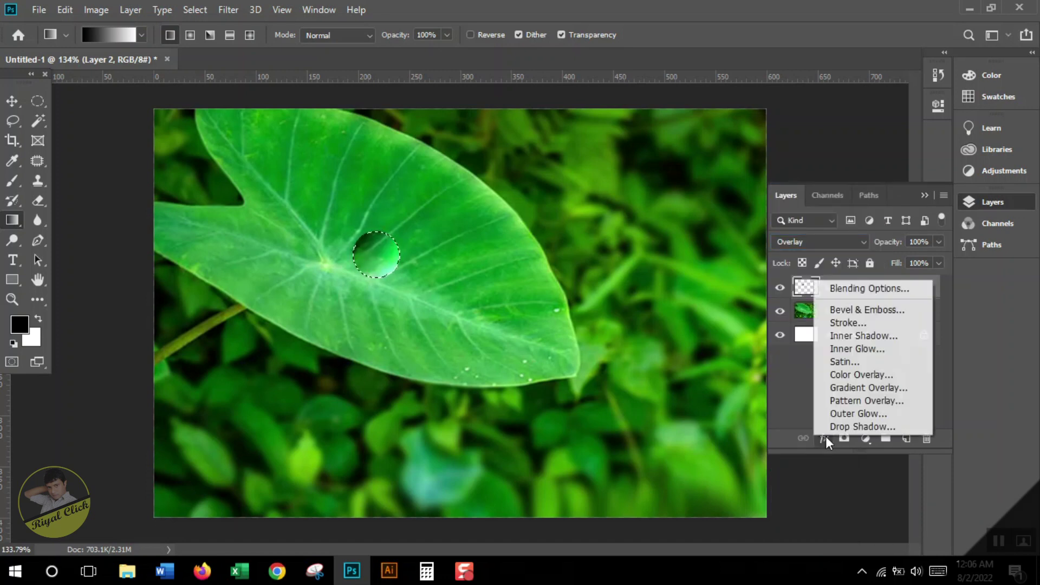
click(878, 293)
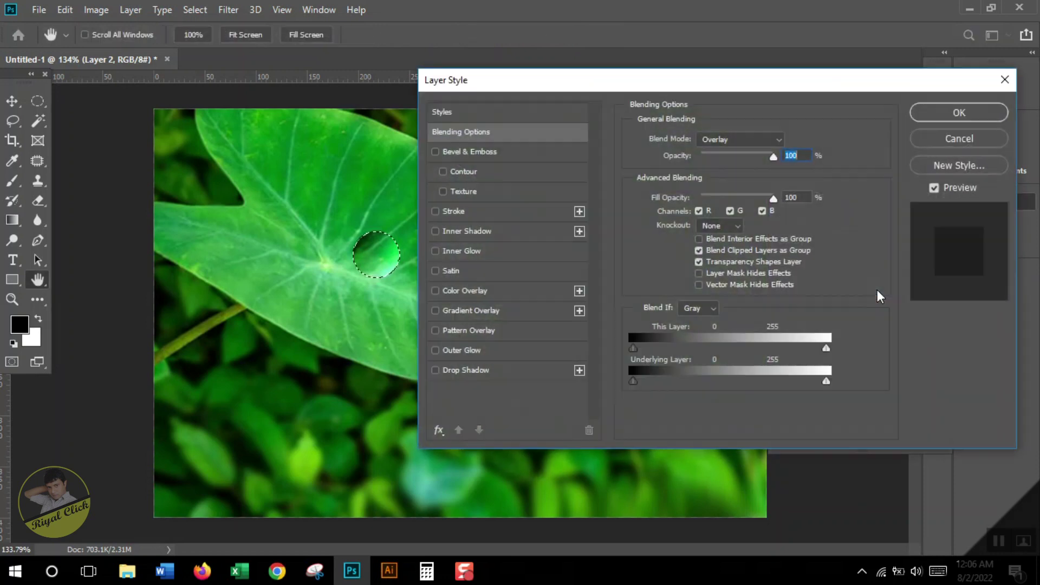
drag(532, 103, 575, 175)
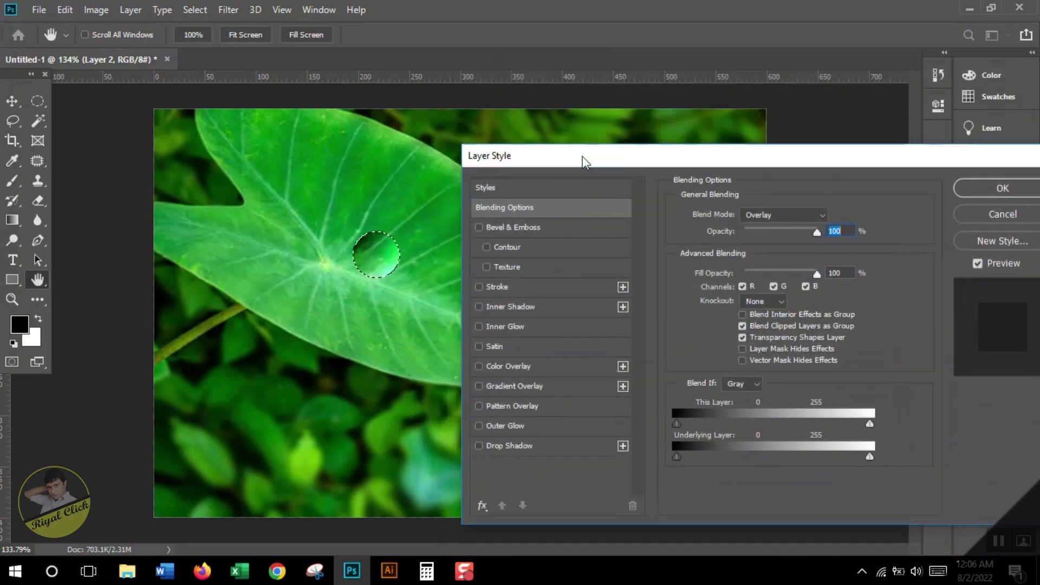
click(479, 303)
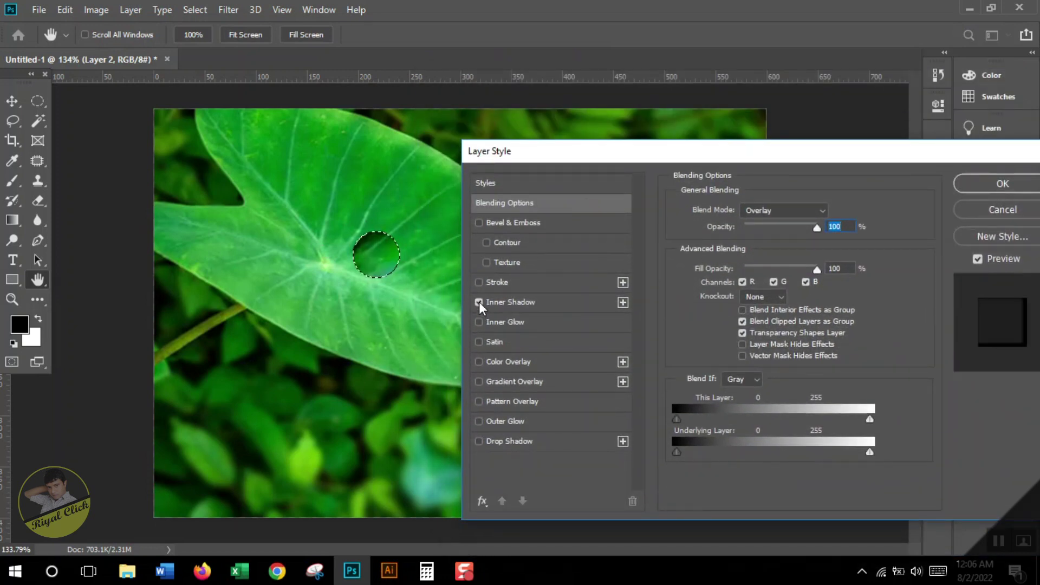
click(503, 306)
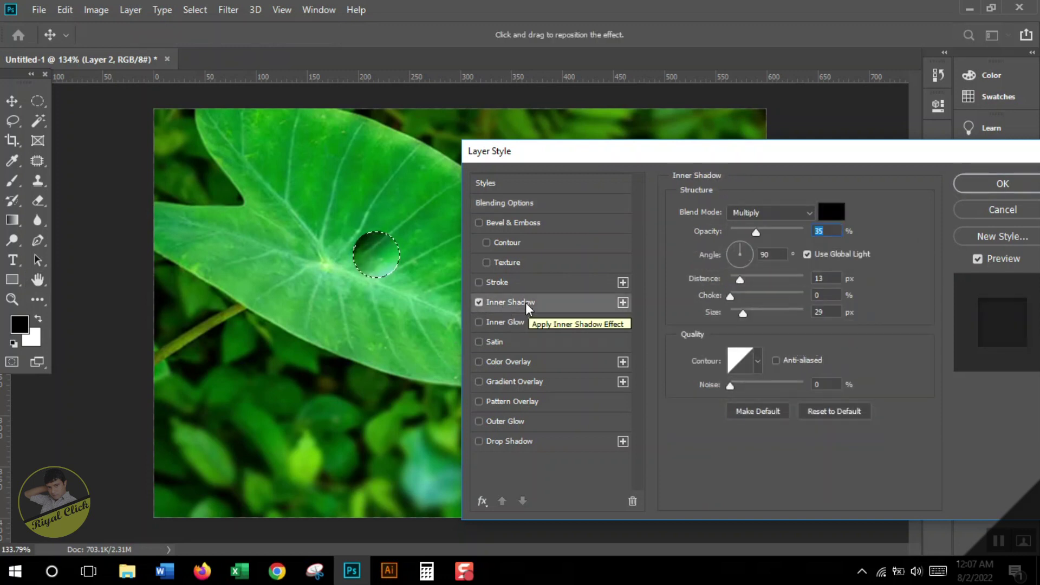
click(810, 215)
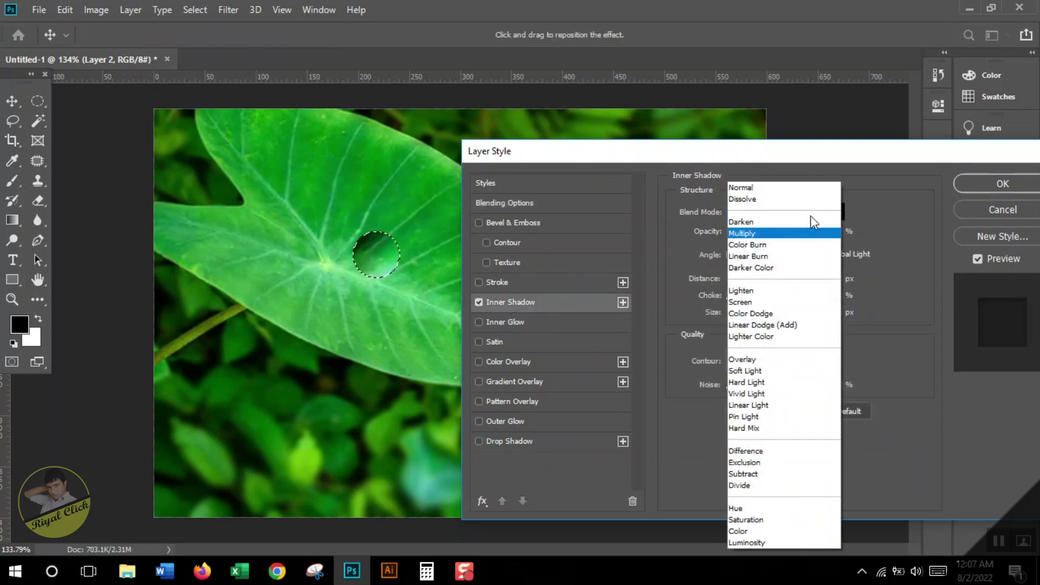
click(798, 260)
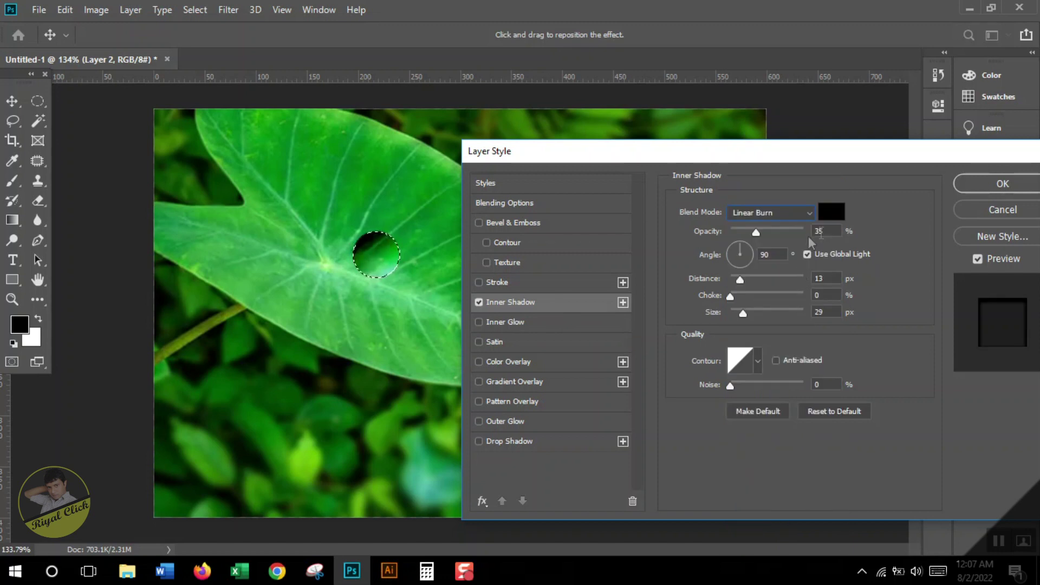
Set the inner shadow to 40% opacity, a -30° angle without global light, 11 px distance and 24 px size.
drag(835, 231, 816, 233)
text(40)
key(Tab)
text(-30)
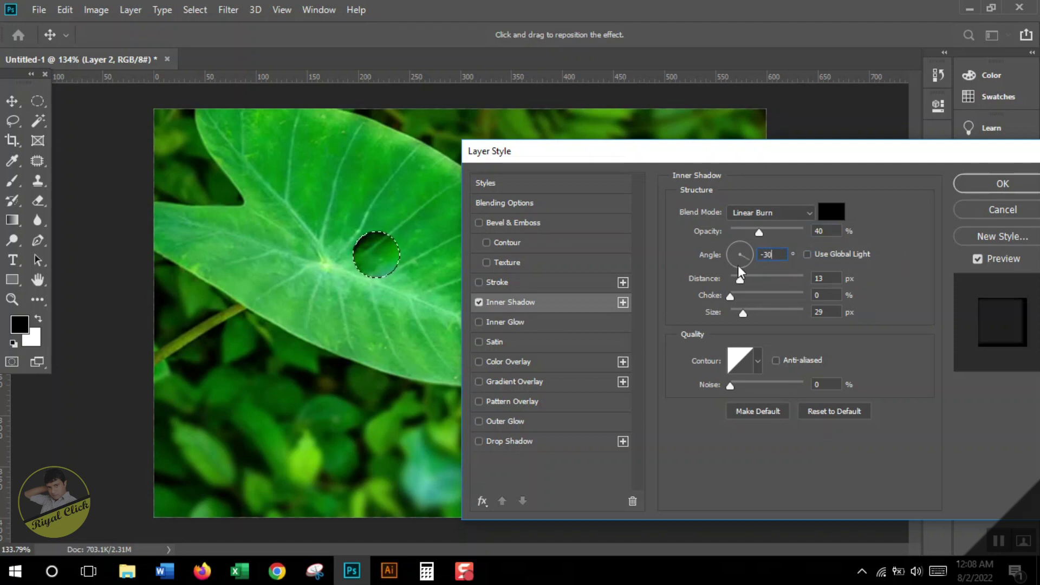
key(Tab)
text(11)
key(Tab)
key(Tab)
text(24)
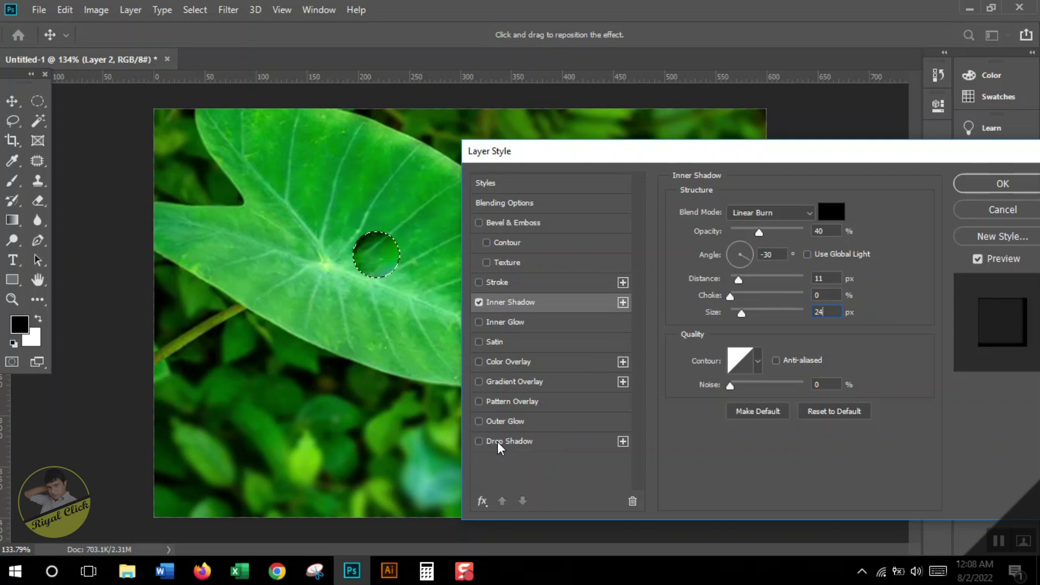
Add a Drop Shadow effect with 30% opacity, 5 px distance, 13% spread and 13 px size.
click(520, 442)
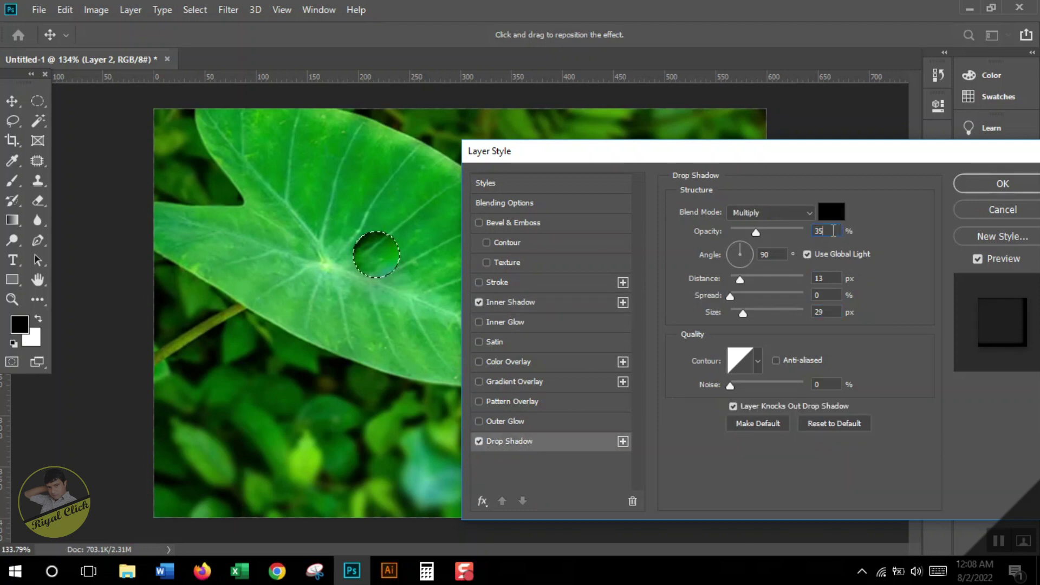
text(30)
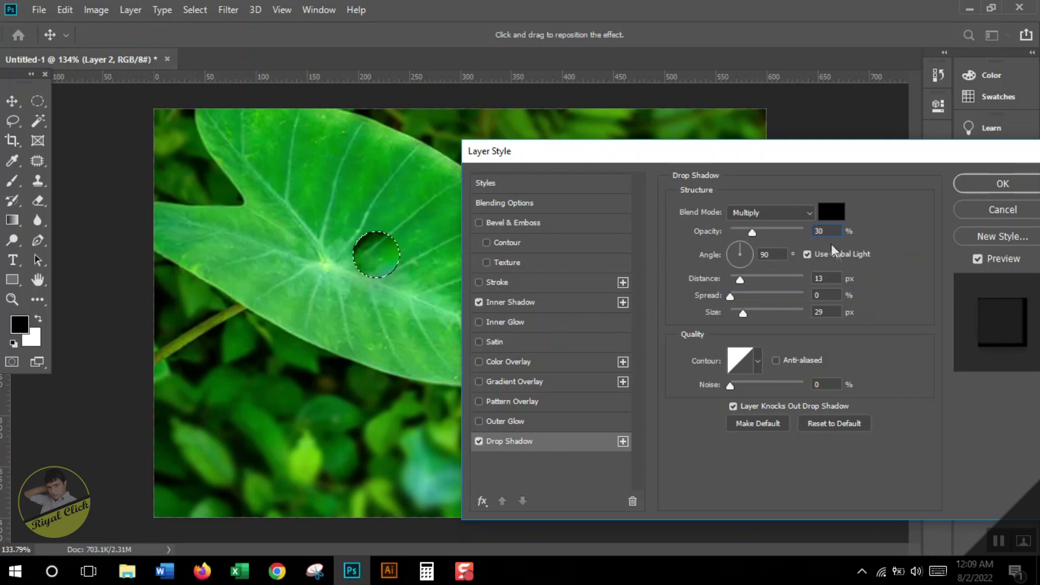
double_click(824, 278)
text(5)
double_click(832, 294)
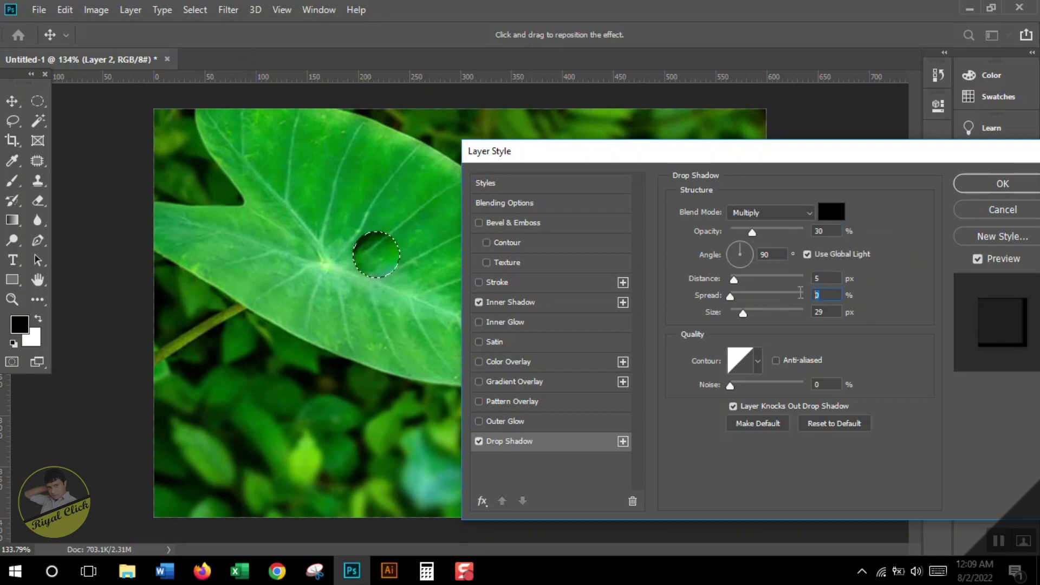
text(13)
double_click(825, 311)
text(13)
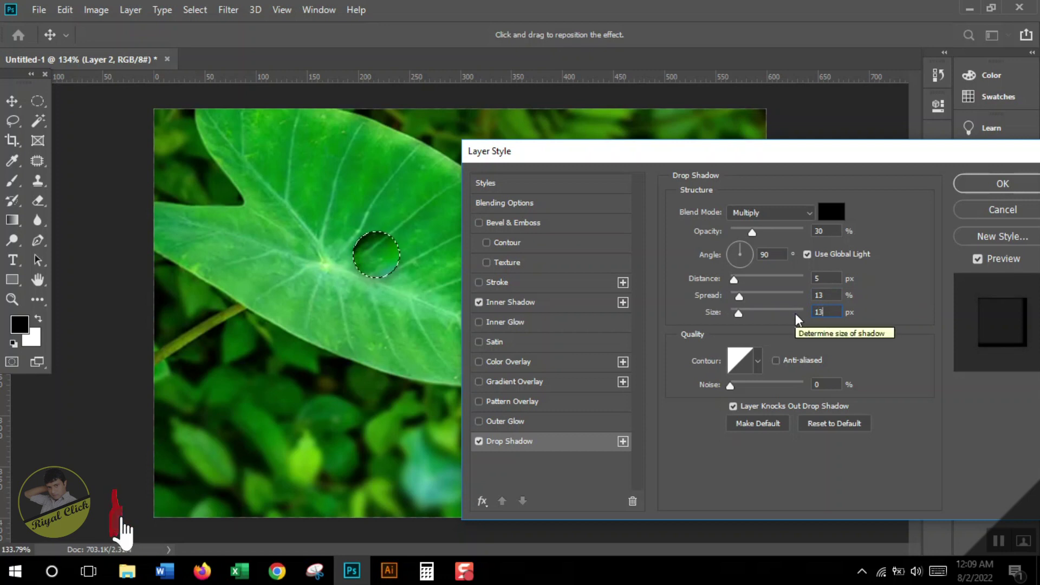
key(Return)
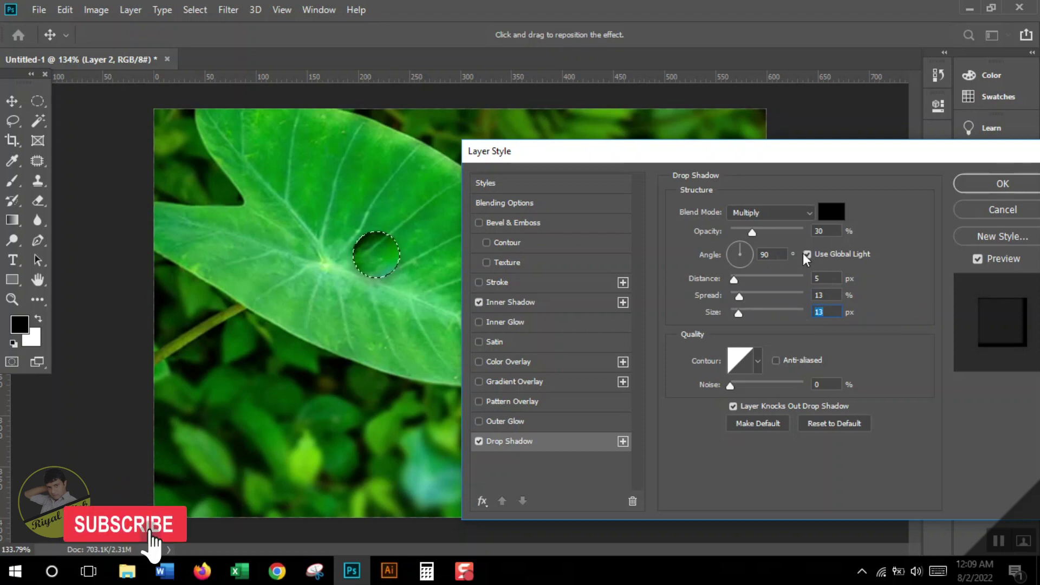
Turn off global light for the drop shadow, set its angle to -143° and apply the layer style.
click(807, 254)
double_click(772, 254)
text(-)
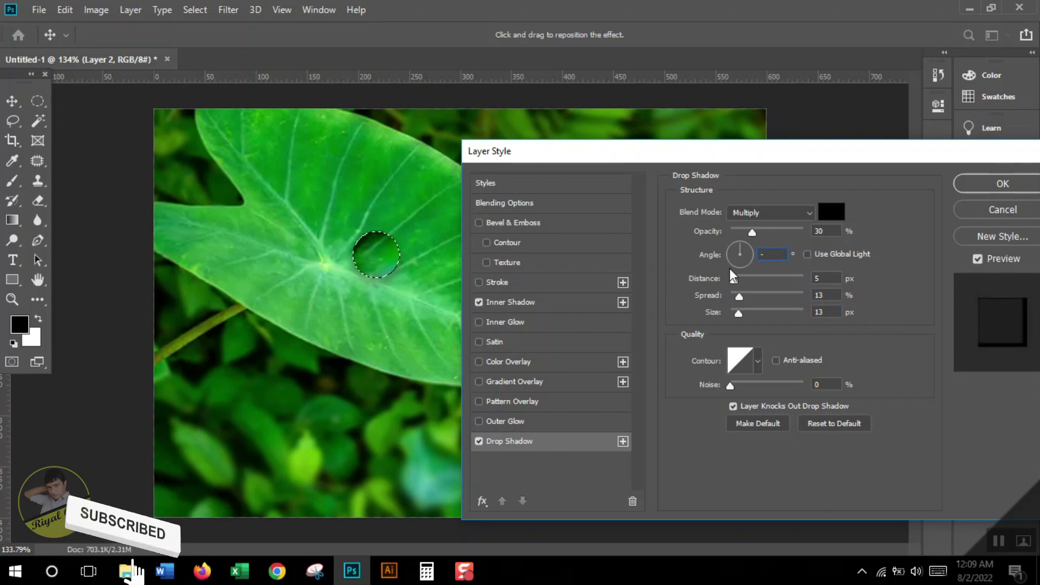
text(143)
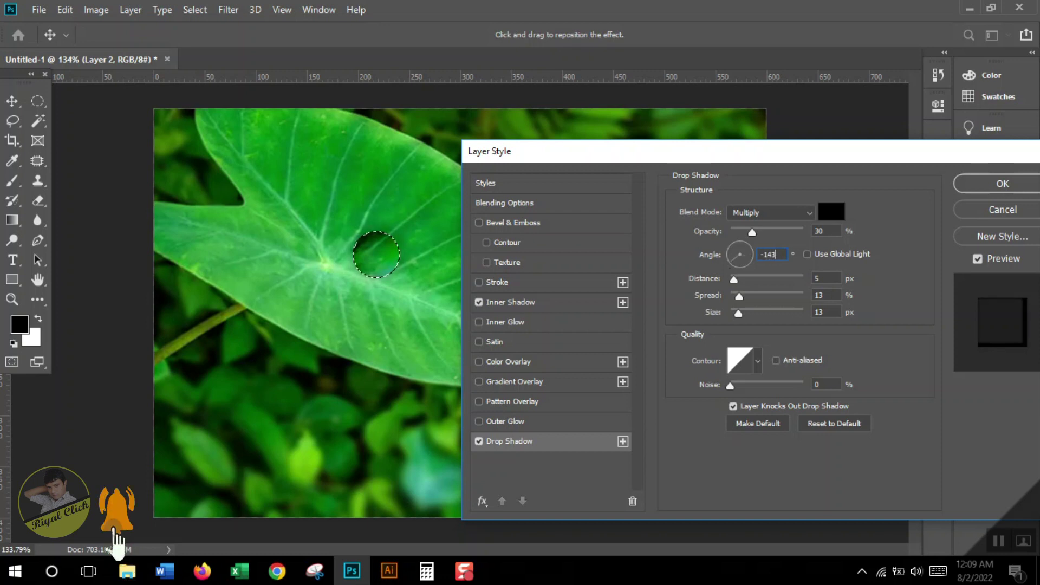
click(1011, 185)
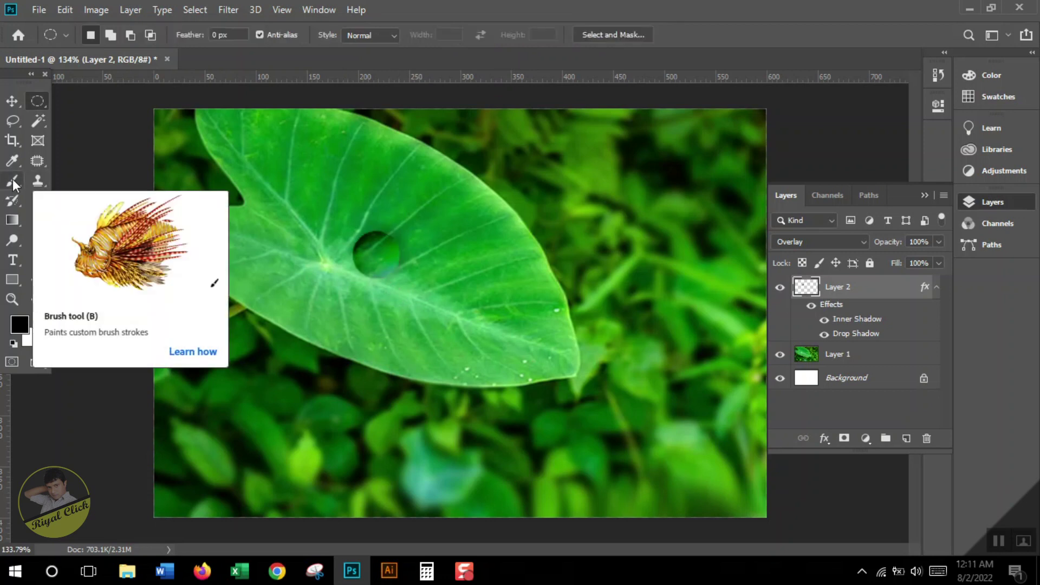
Paint a white highlight dot inside the droplet on a new layer, using an 8 px brush at 40% hardness.
click(14, 184)
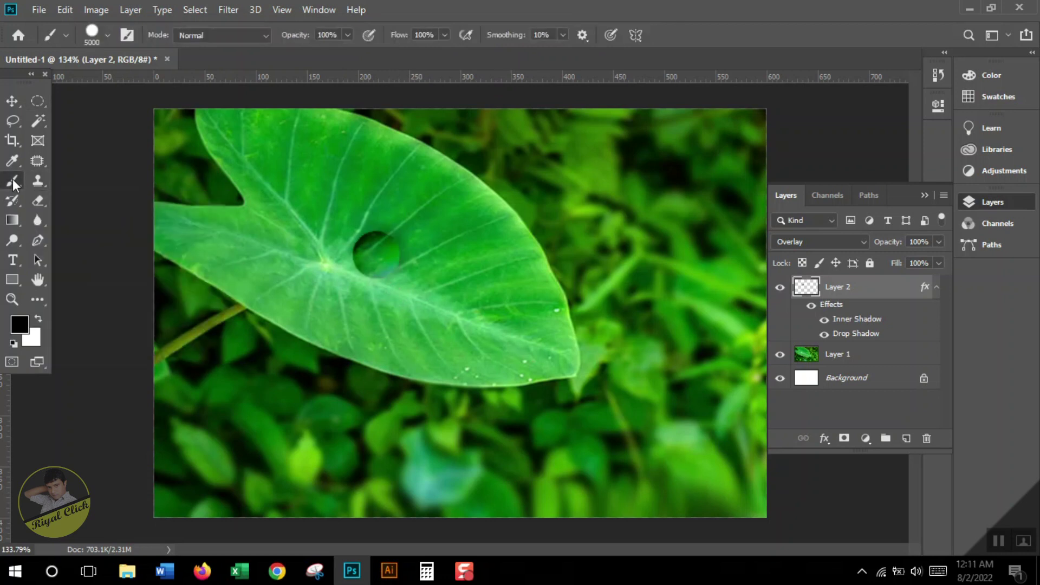
click(107, 35)
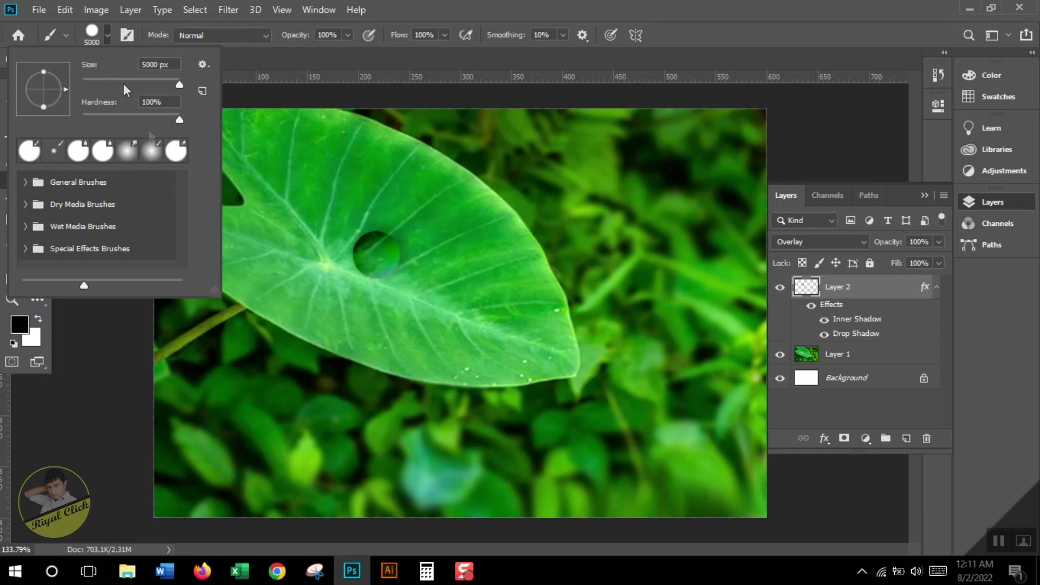
click(176, 65)
text(8)
key(Tab)
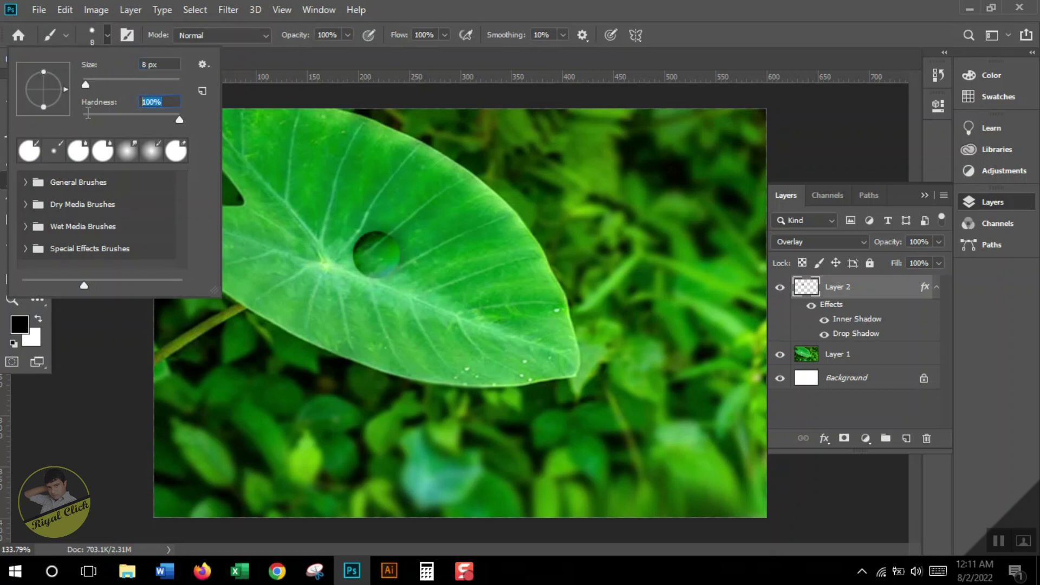
text(40)
click(907, 440)
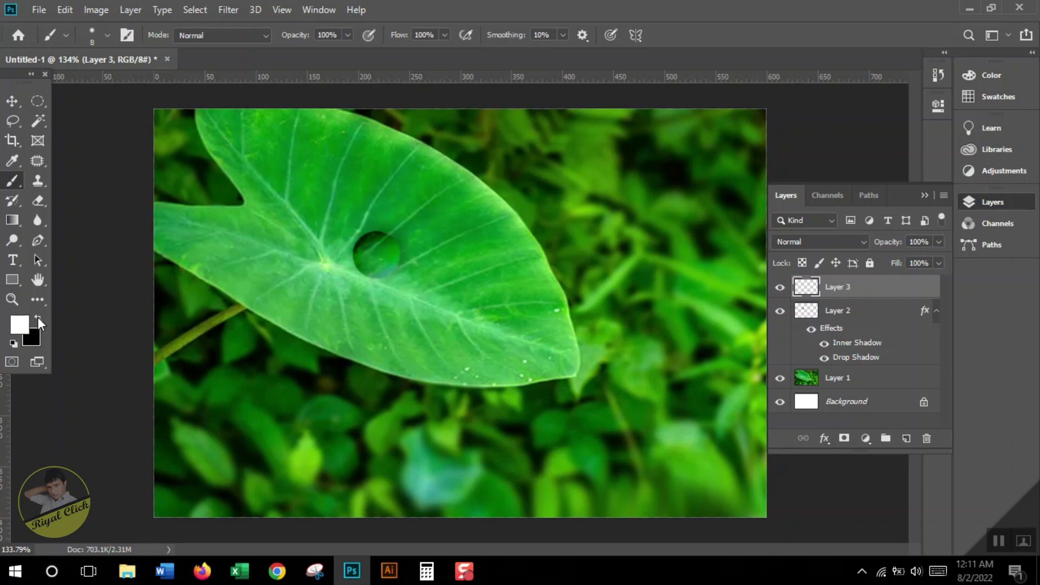
click(364, 250)
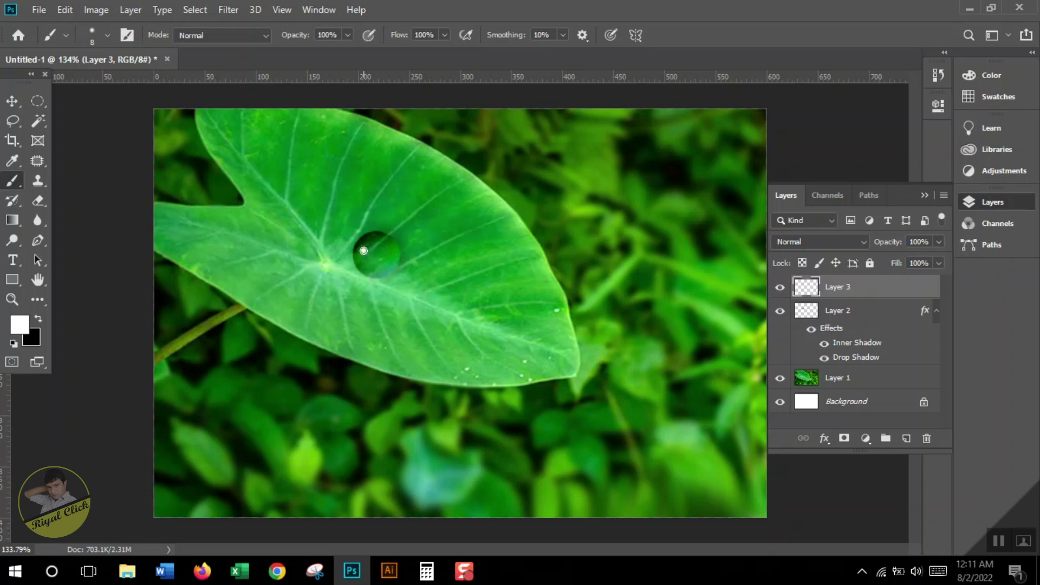
Merge the highlight layer down into the droplet layer and switch to the Move tool.
ctrl+click(859, 315)
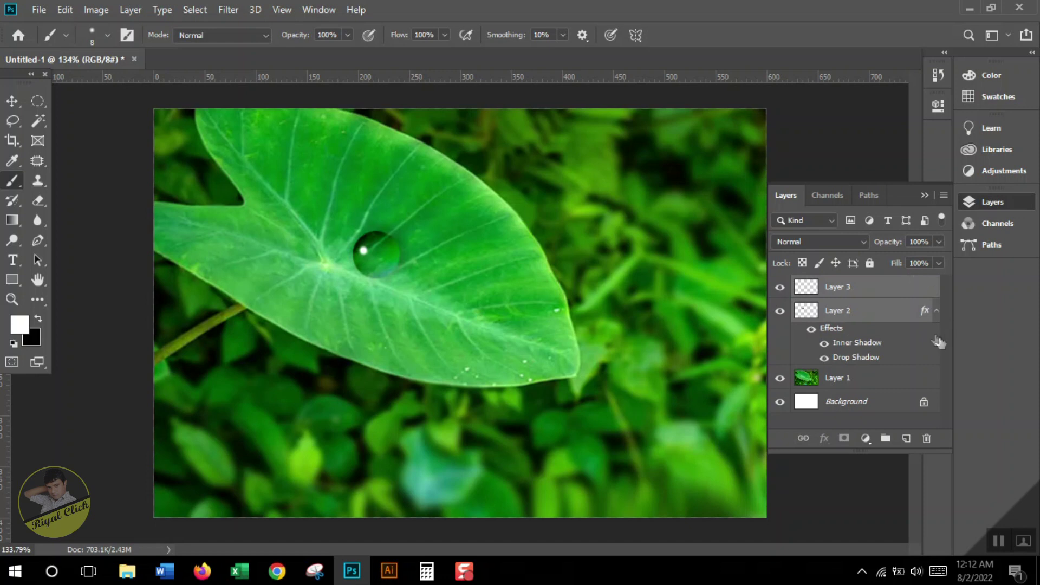
click(866, 284)
key(ctrl+e)
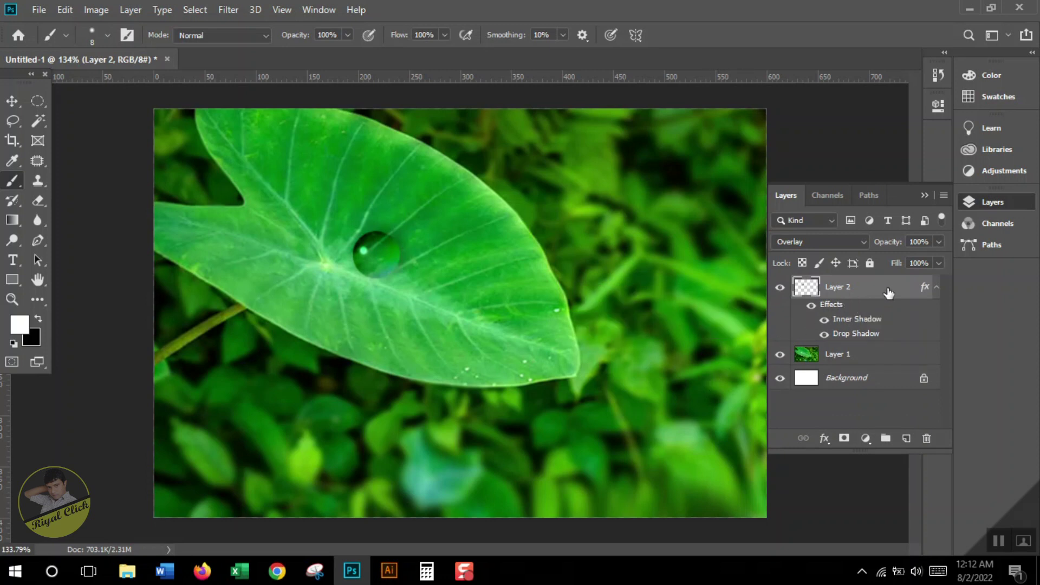
key(v)
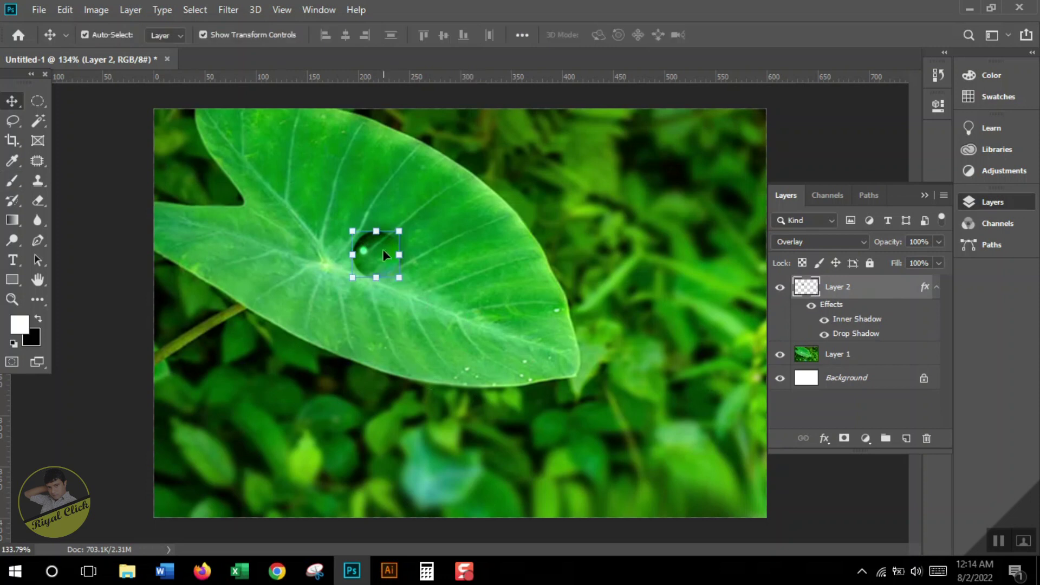
Move the droplet onto the point where the leaf's main veins meet, keeping its layer selected.
drag(383, 252, 341, 257)
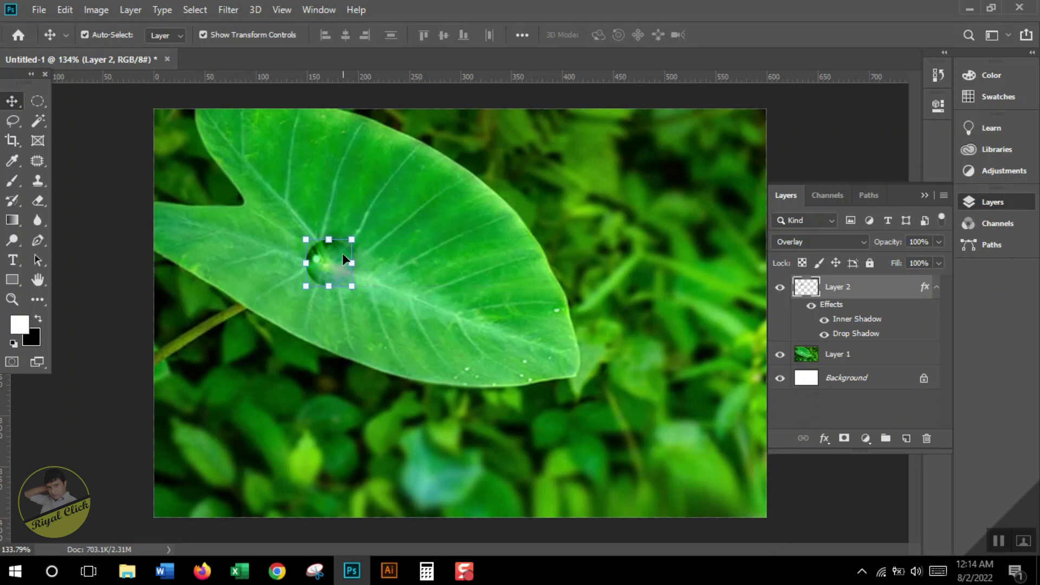
click(400, 260)
click(332, 261)
Duplicate the droplet layer as Layer 2 copy and place the copy beside the original, further along the midrib toward the leaf's tip.
right_click(865, 284)
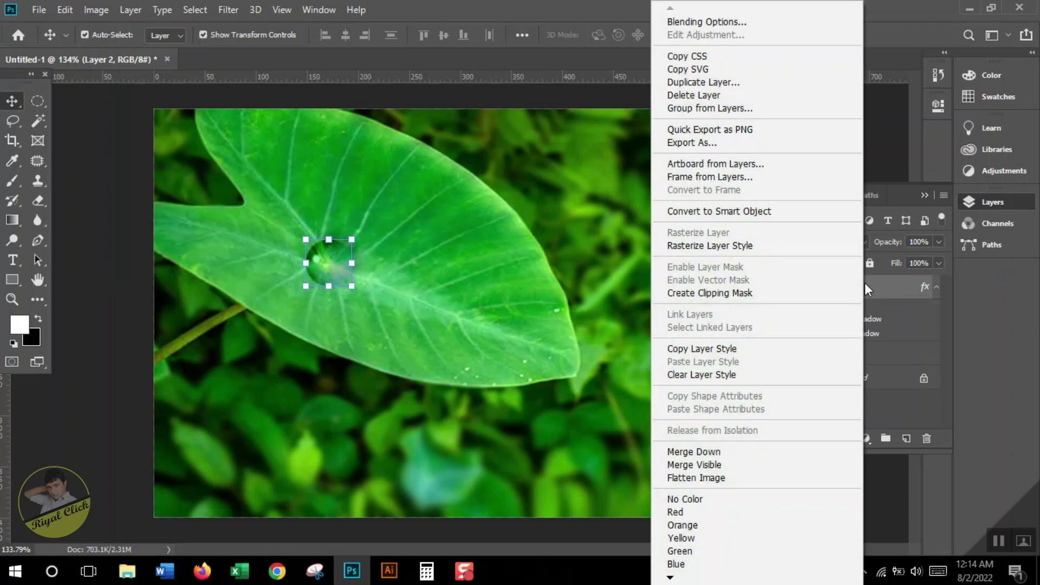
click(703, 81)
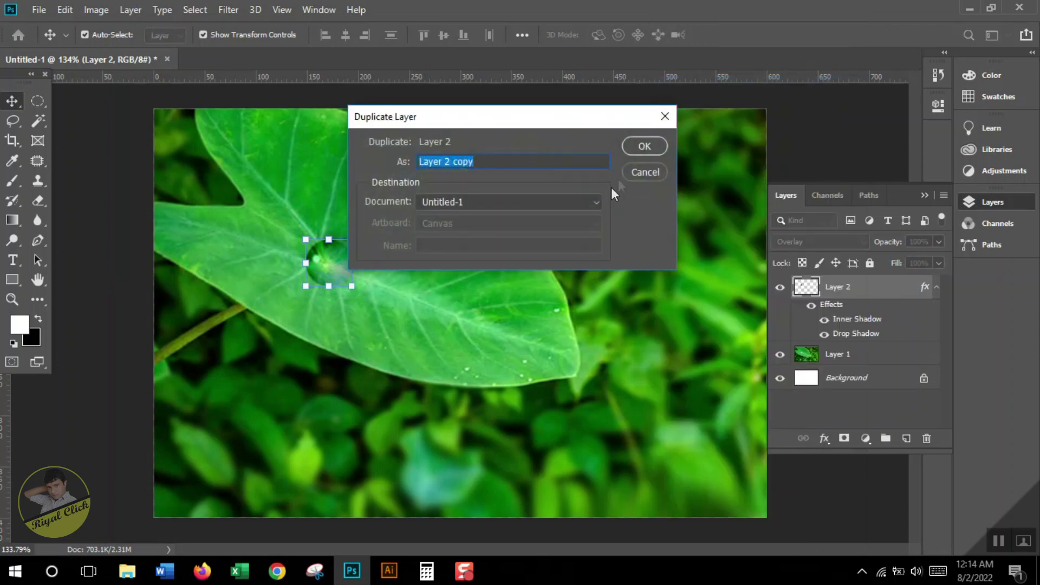
click(636, 150)
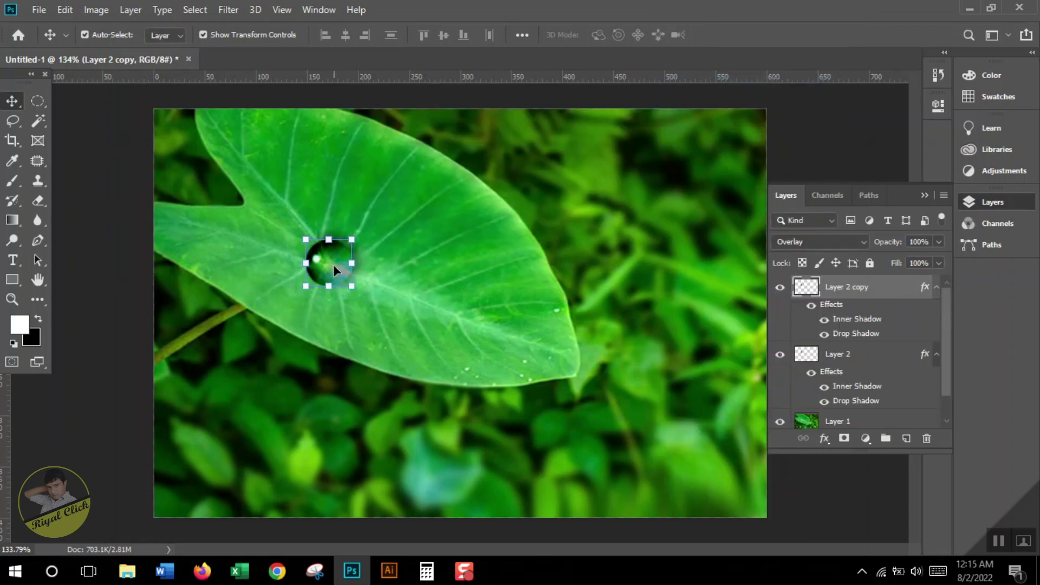
drag(333, 264, 406, 290)
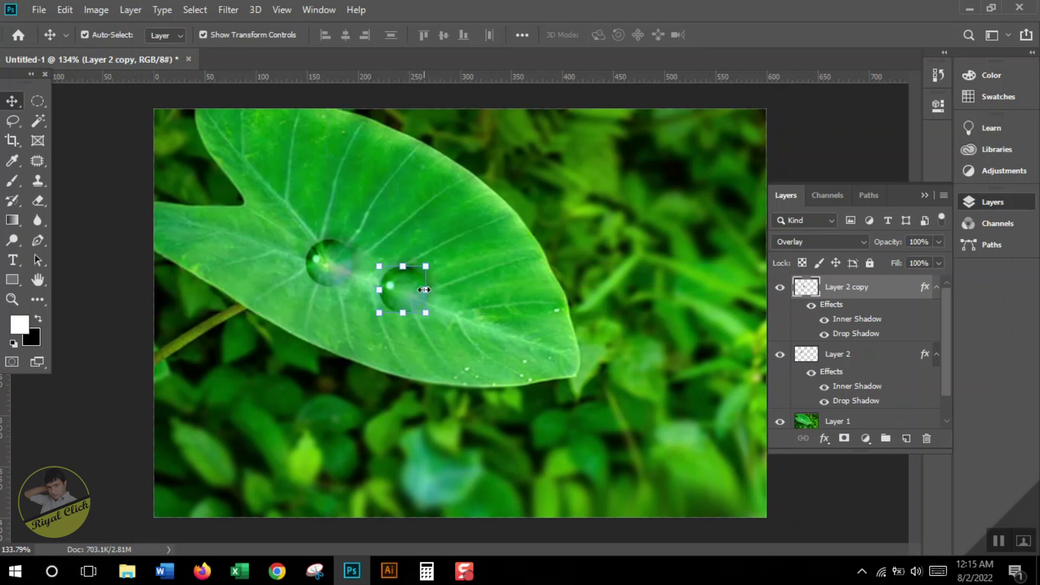
Transform the copied droplet into an elongated oval, rotate it along the leaf's midrib and apply the transformation.
click(424, 289)
drag(424, 290, 411, 287)
drag(428, 329, 456, 282)
drag(461, 271, 412, 291)
key(Return)
key(Return)
click(481, 277)
click(505, 274)
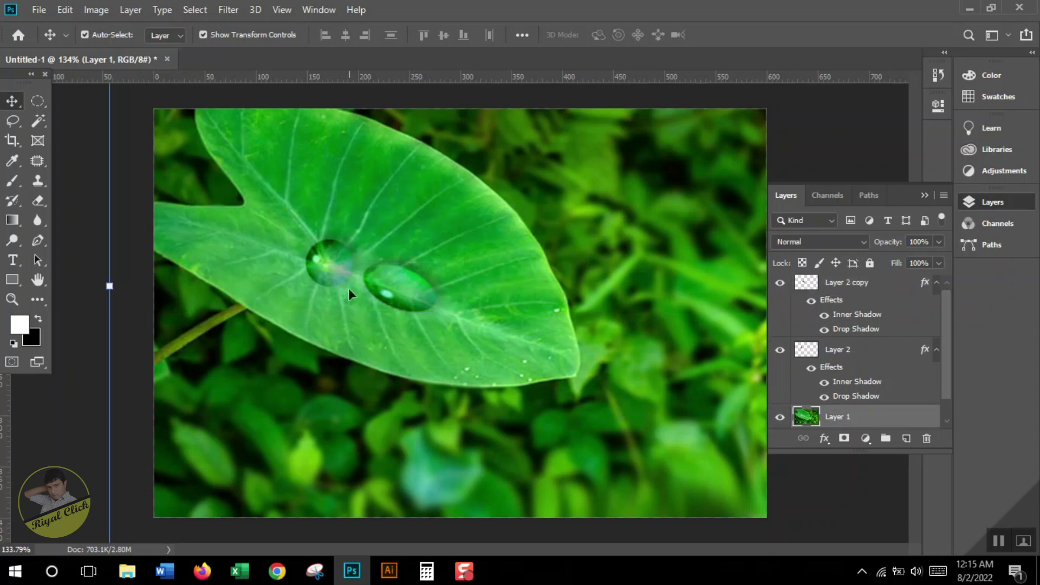
Duplicate the original round droplet's layer as Layer 2 copy 2 and place this copy between the oval droplet and the leaf's tip.
click(344, 263)
right_click(345, 265)
click(333, 265)
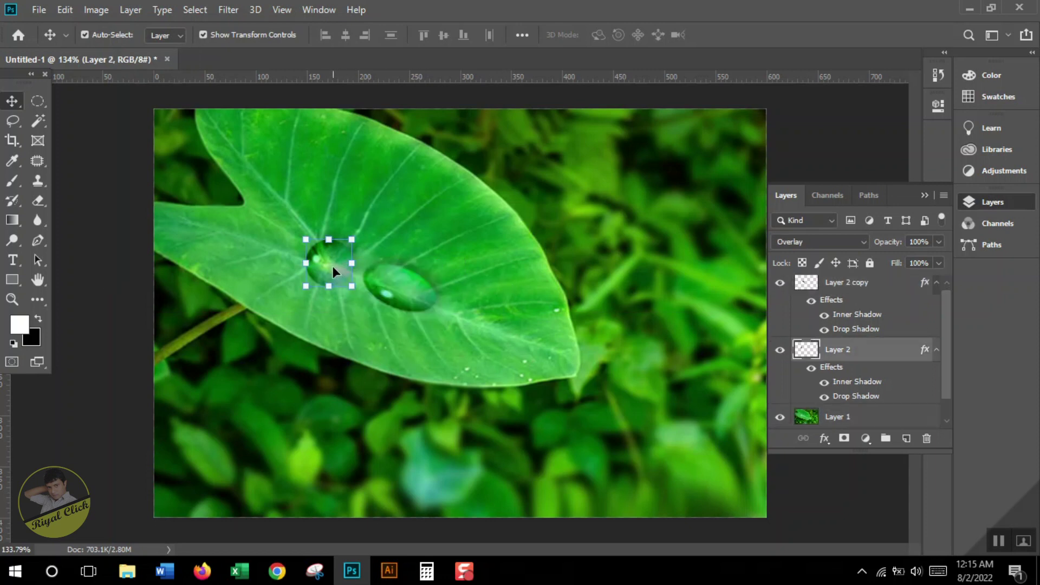
right_click(857, 351)
click(724, 84)
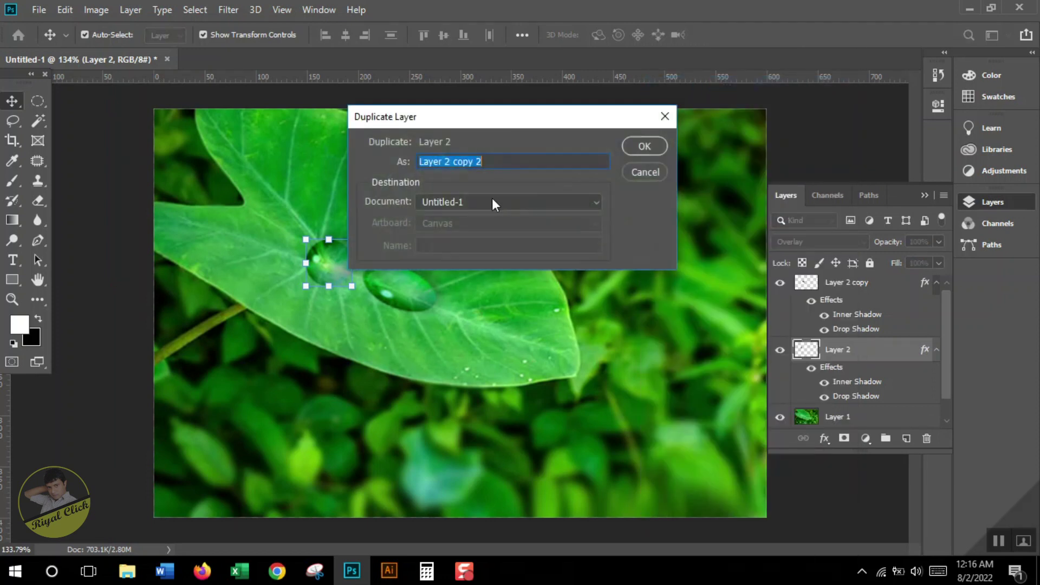
click(635, 146)
drag(333, 267, 486, 320)
Use Liquify's Forward Warp tool with brush size 20 to pull the new droplet's upper-left side into a pointed teardrop, and apply it.
click(226, 9)
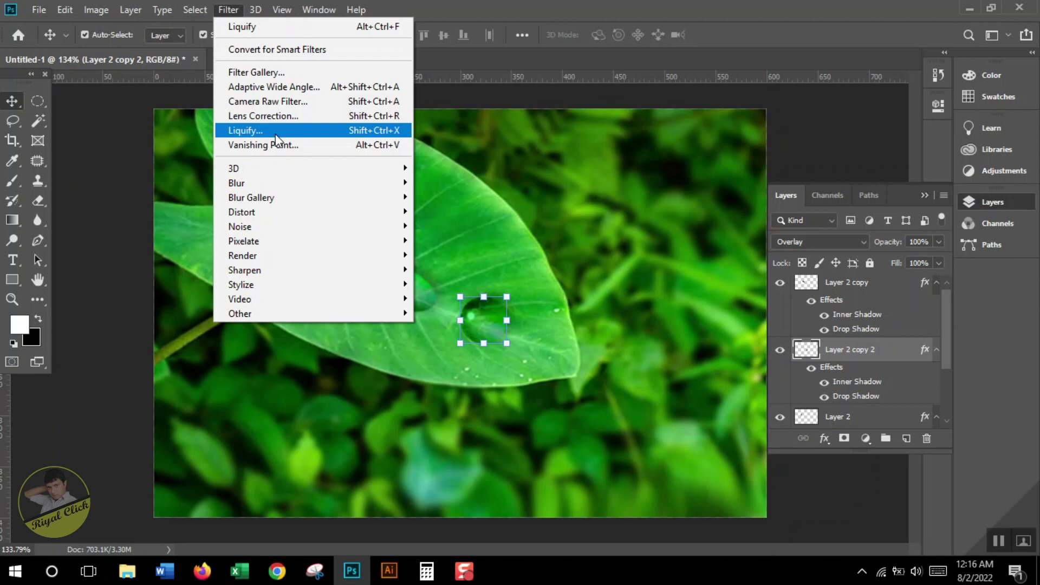
click(275, 134)
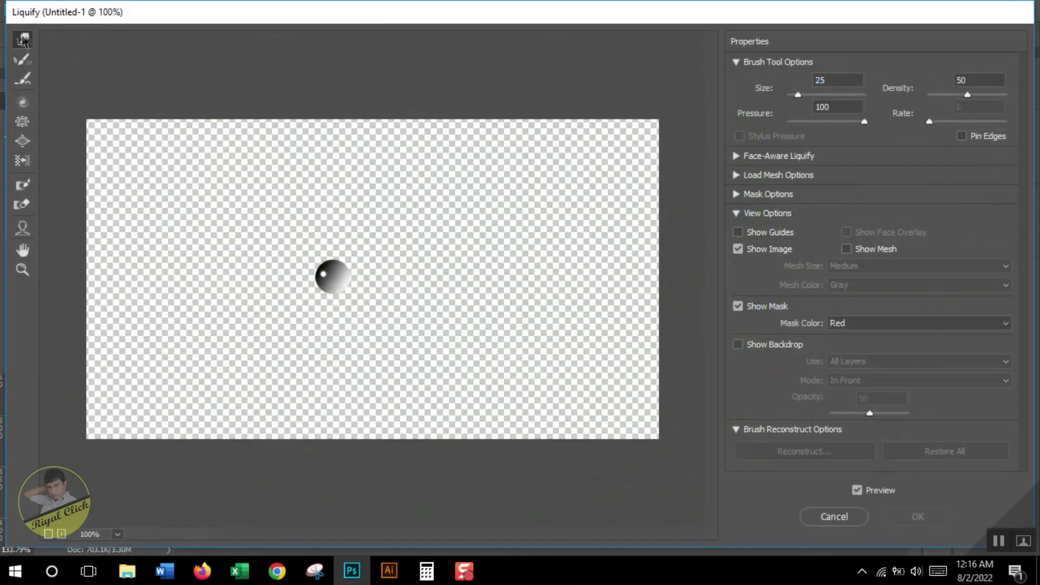
key(bracketleft)
mouse_move(327, 261)
mouse_down()
mouse_move(306, 252)
mouse_move(313, 245)
mouse_up()
drag(329, 282, 304, 228)
drag(347, 271, 328, 254)
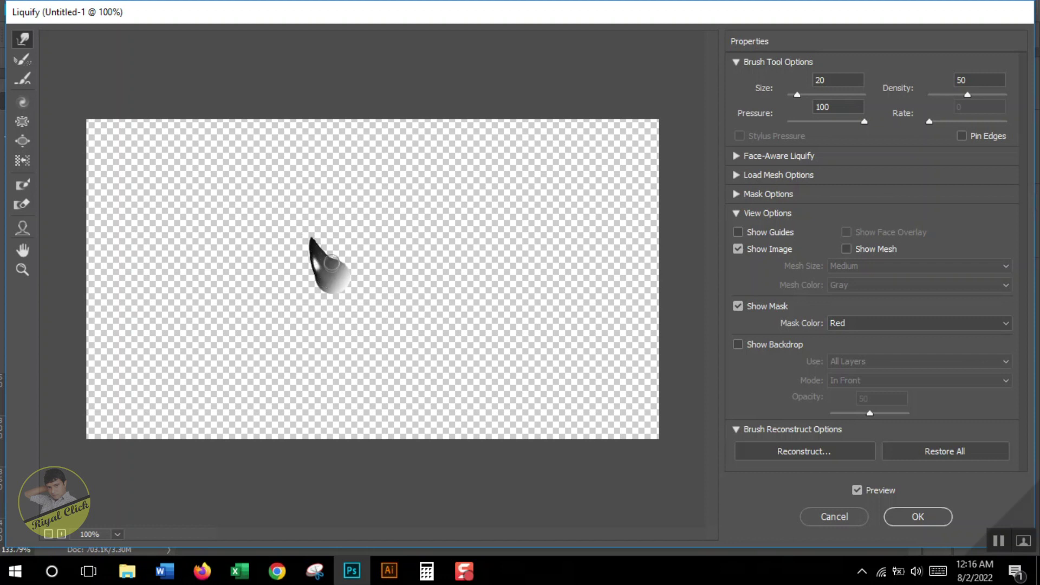
click(918, 516)
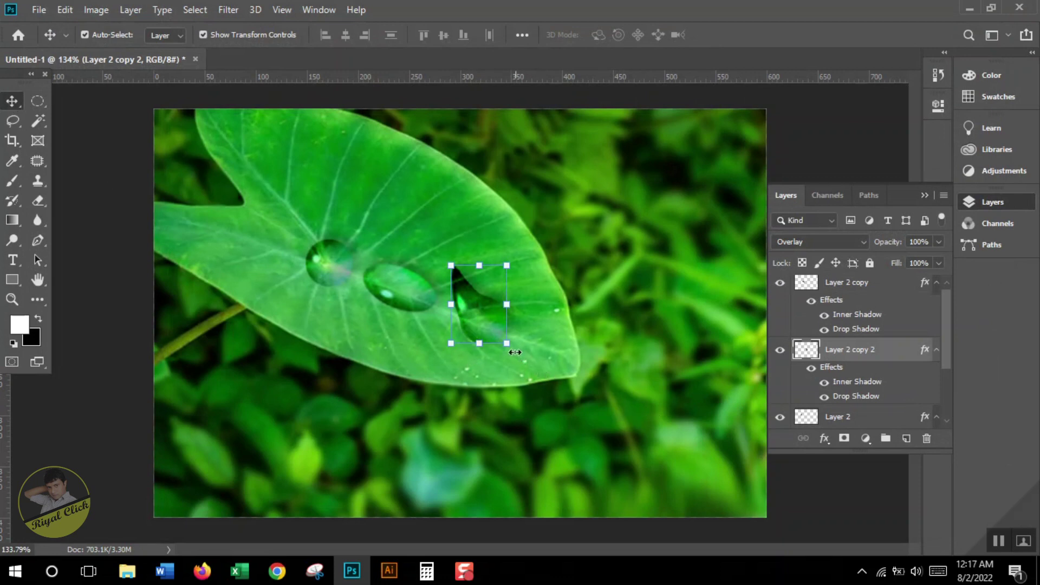
Rotate and reposition the teardrop so its point faces the oval droplet along the midrib, apply the transformation and deselect the droplet.
drag(513, 358, 498, 327)
key(Return)
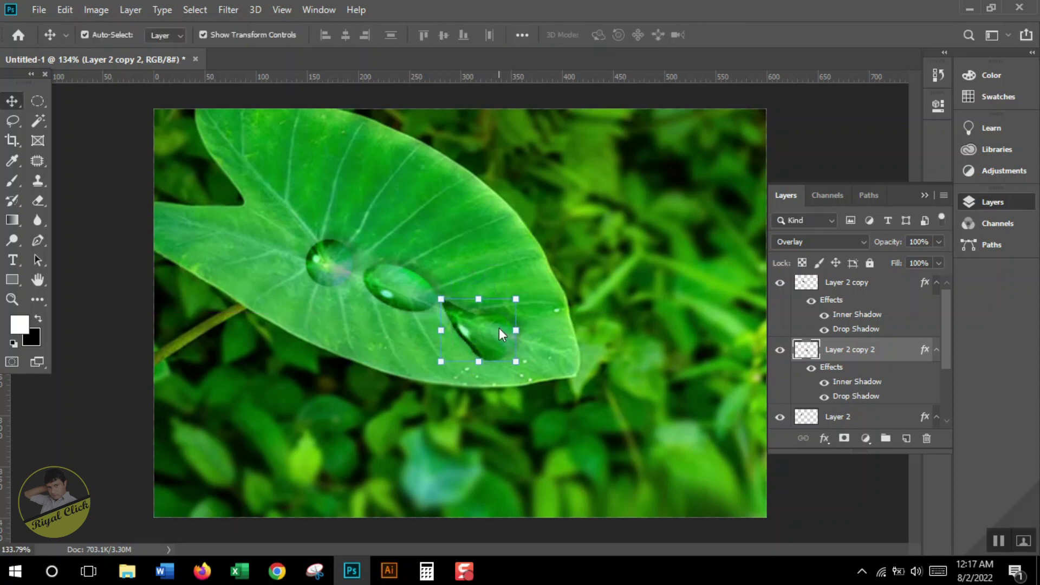
click(515, 261)
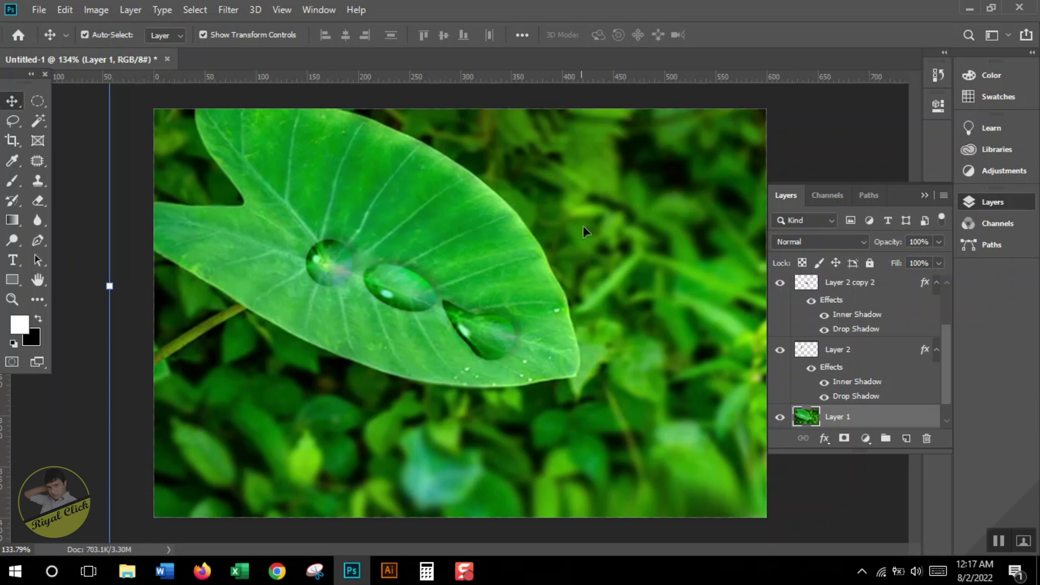